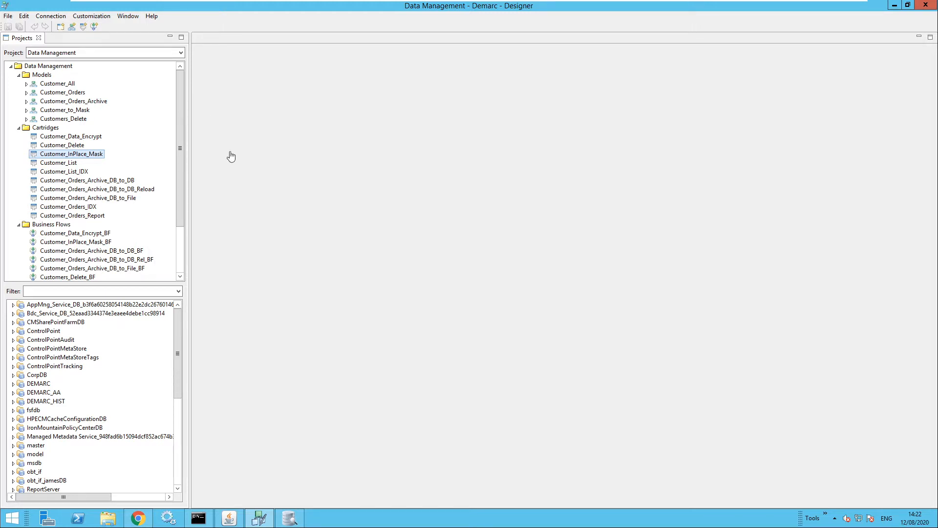
- Open the Customer_InPlace_Mask cartridge and inspect its underlying Customer_to_Mask model, closing the model after viewing it
double_click(76, 156)
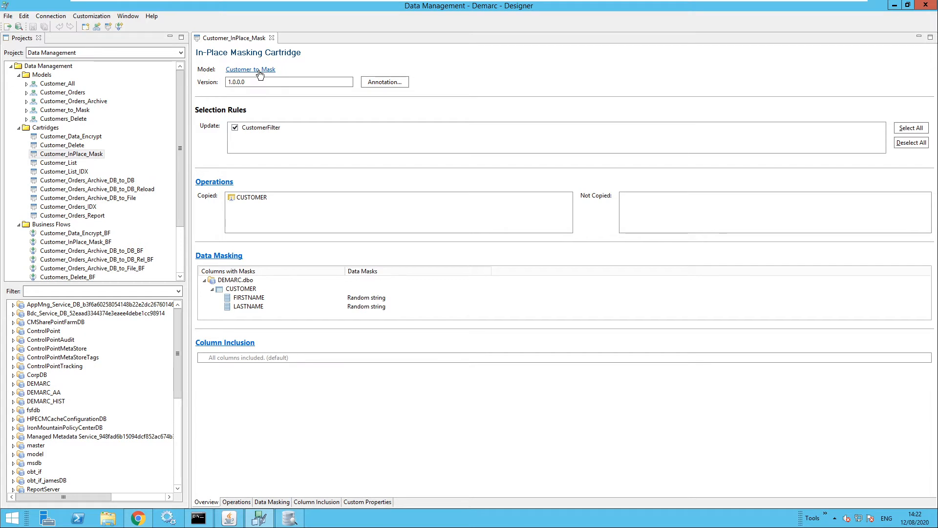
click(260, 71)
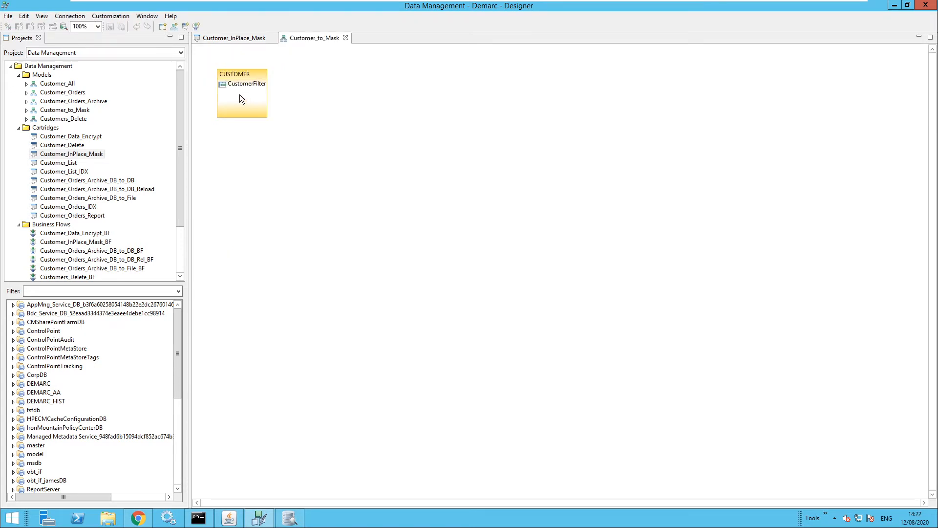
click(346, 38)
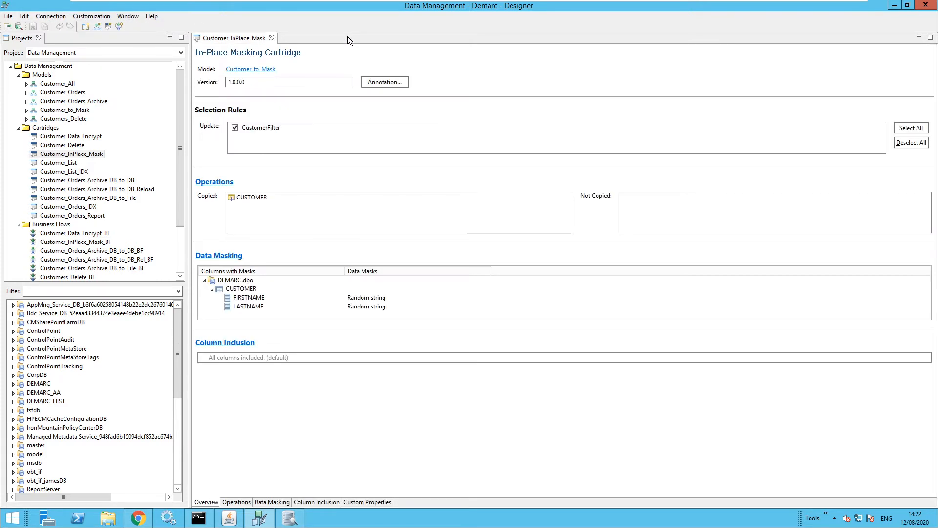
- Review the data masking settings of the LASTNAME and FIRSTNAME columns in the cartridge's CUSTOMER table
click(280, 504)
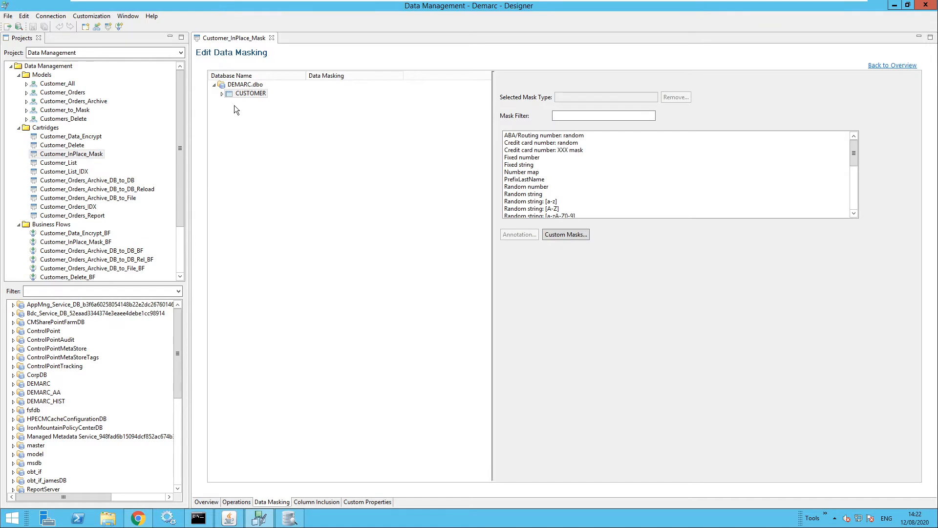
click(222, 95)
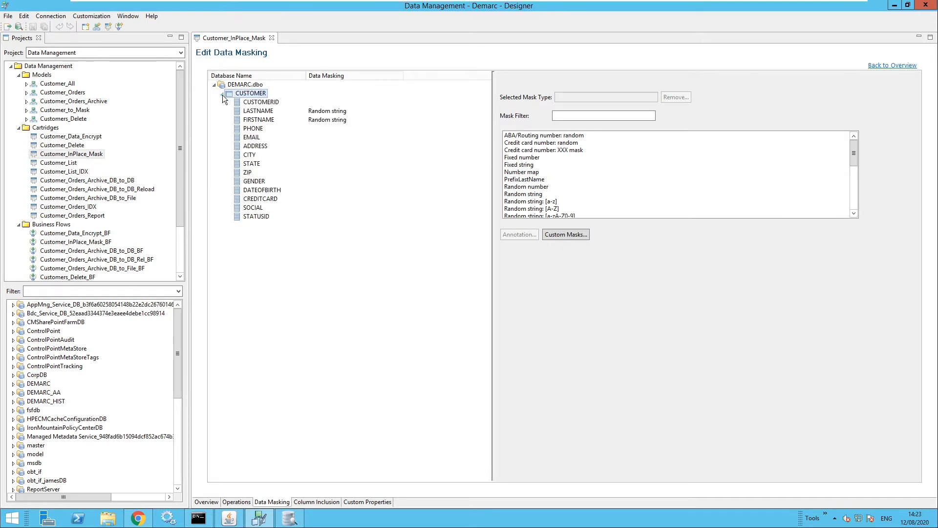
click(258, 111)
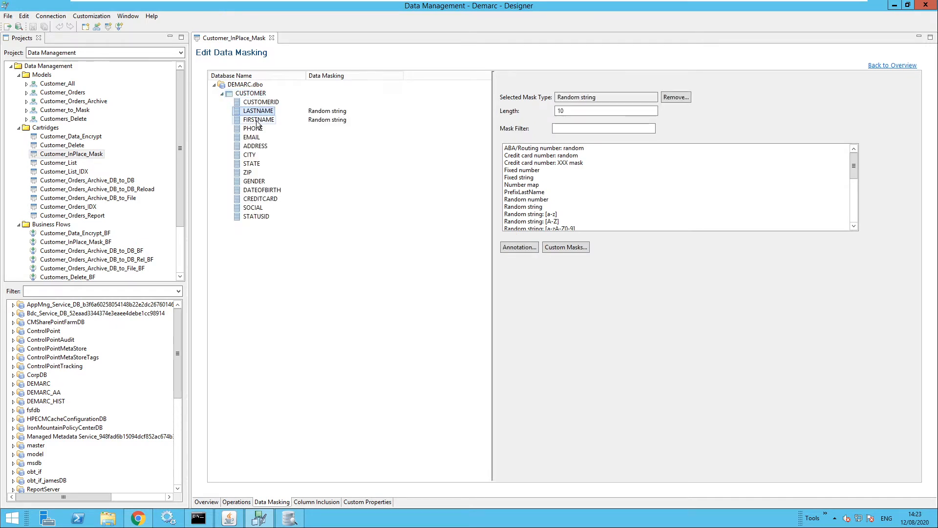
click(258, 122)
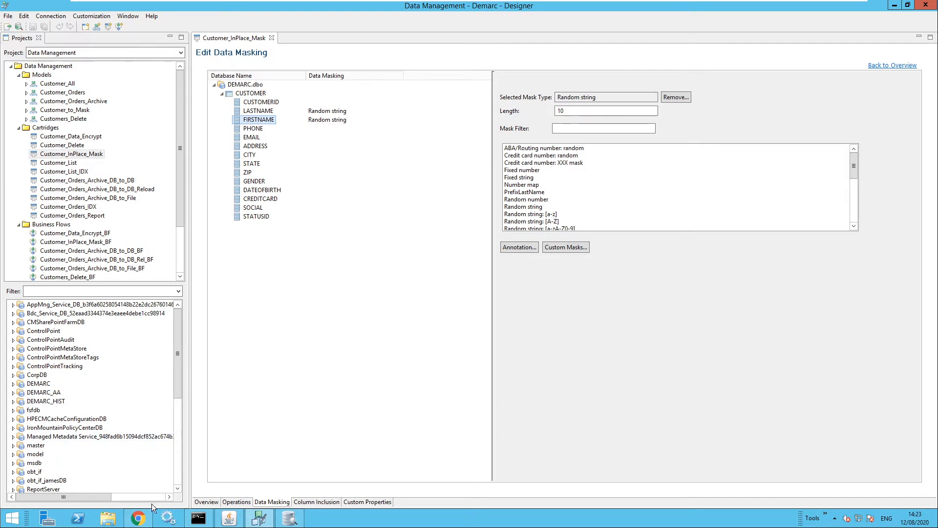
- Switch to the Structured Data Manager web console and examine the first and last name of the third customer in the Customer_List query
click(138, 519)
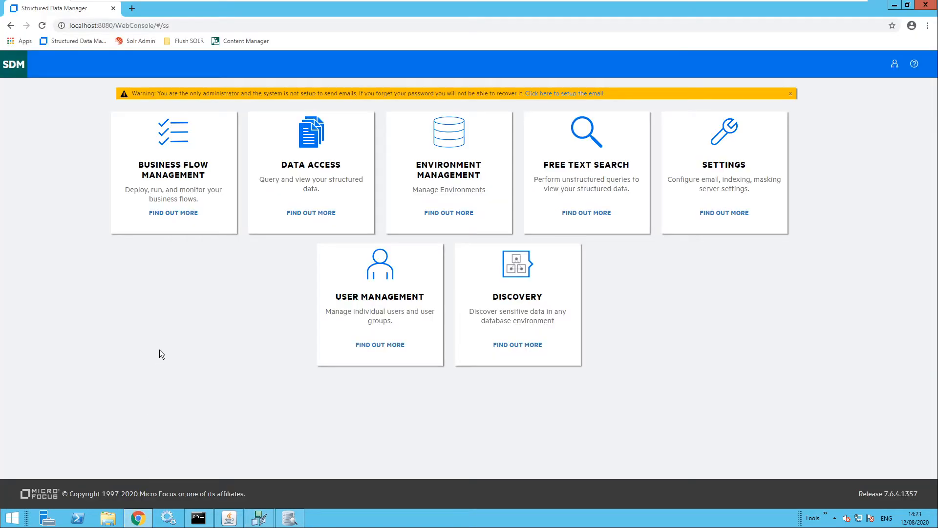
click(313, 139)
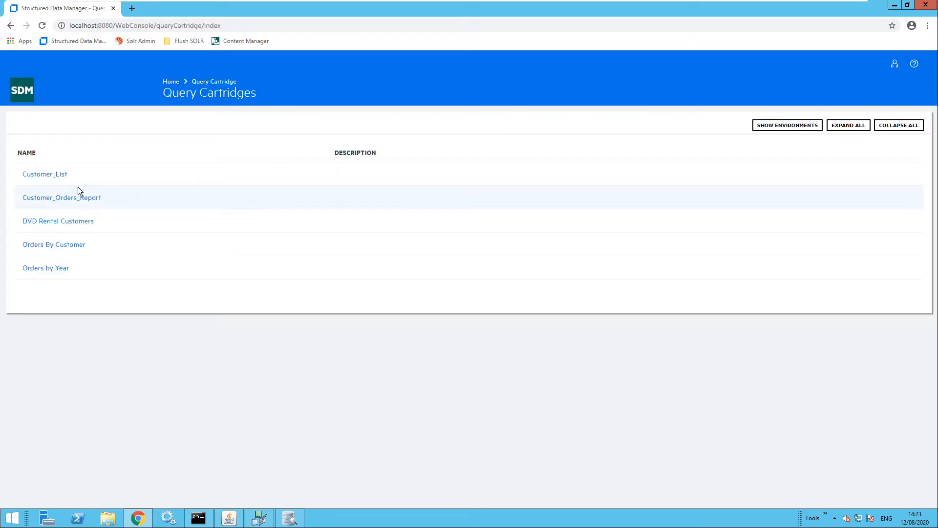
click(47, 179)
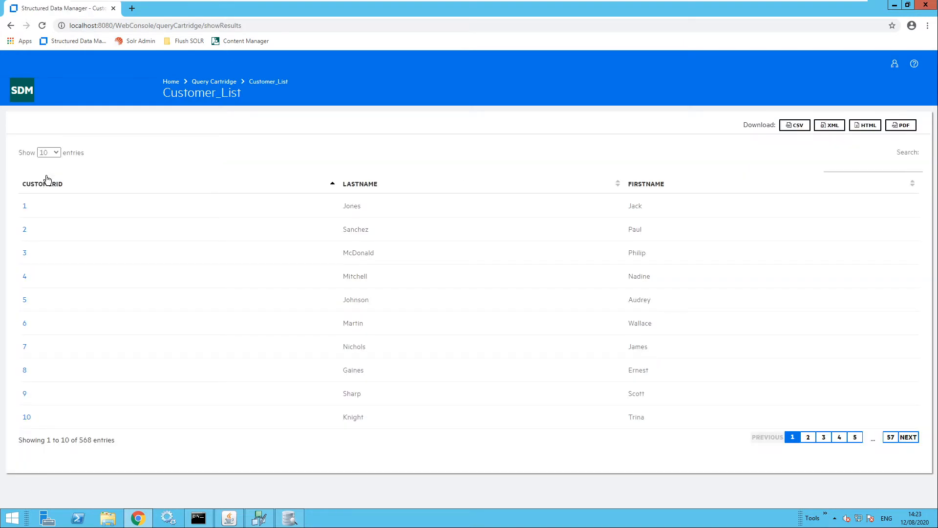
click(25, 253)
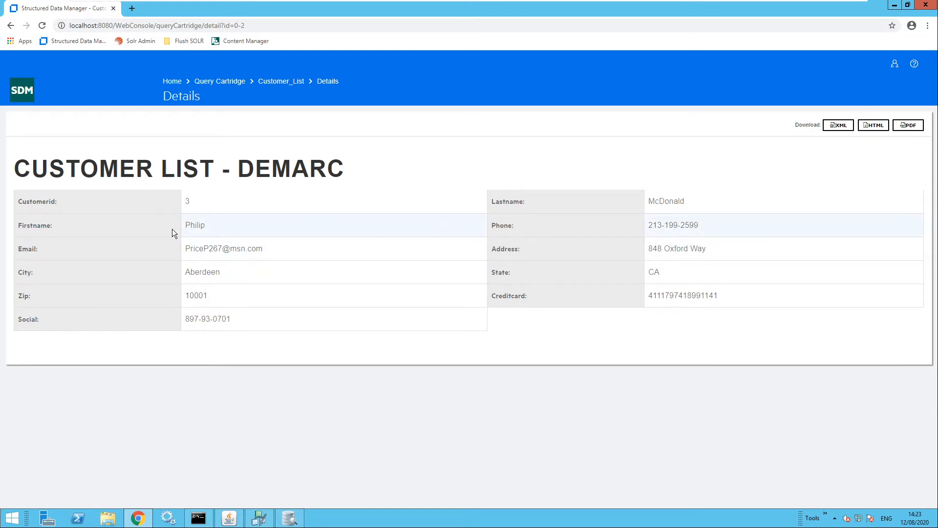
double_click(666, 201)
double_click(195, 226)
- Launch the Customer_InPlace_Mask_BF business flow with the CustomerID runtime parameter set to the third customer offered
click(27, 96)
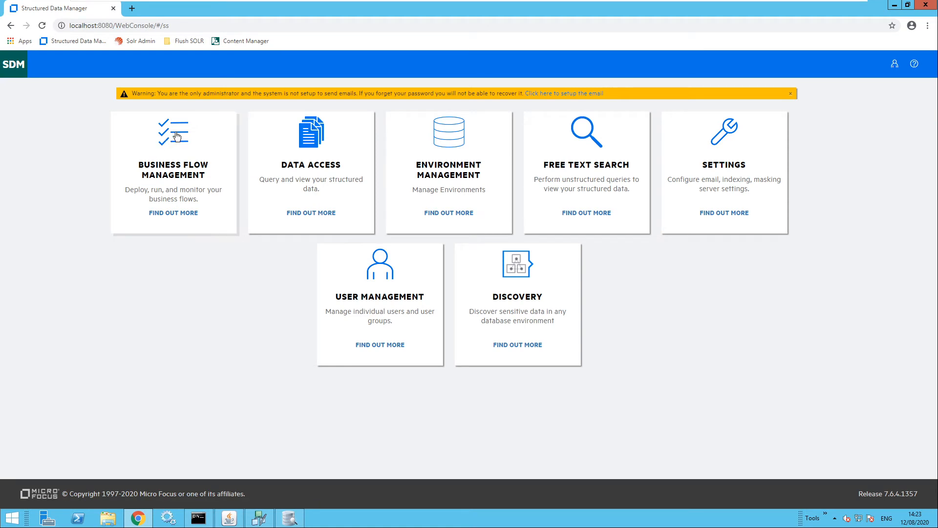
click(178, 133)
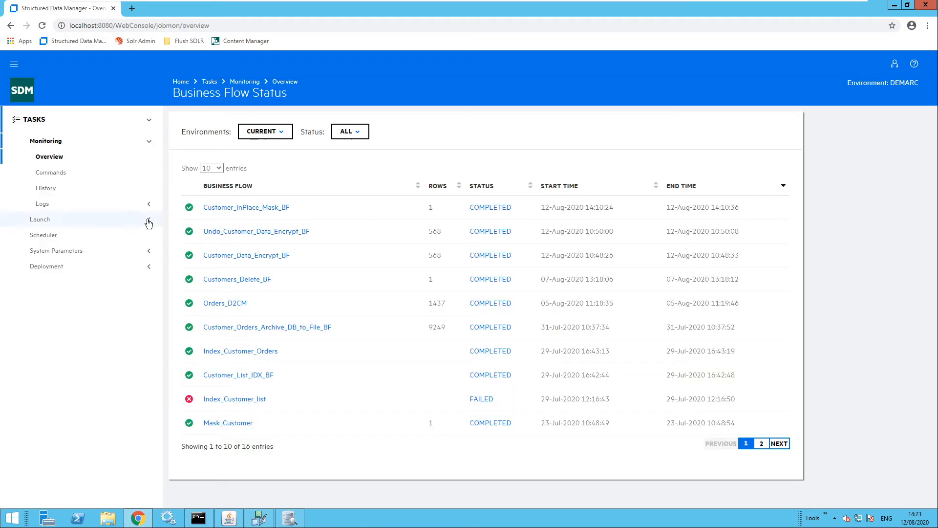
click(148, 220)
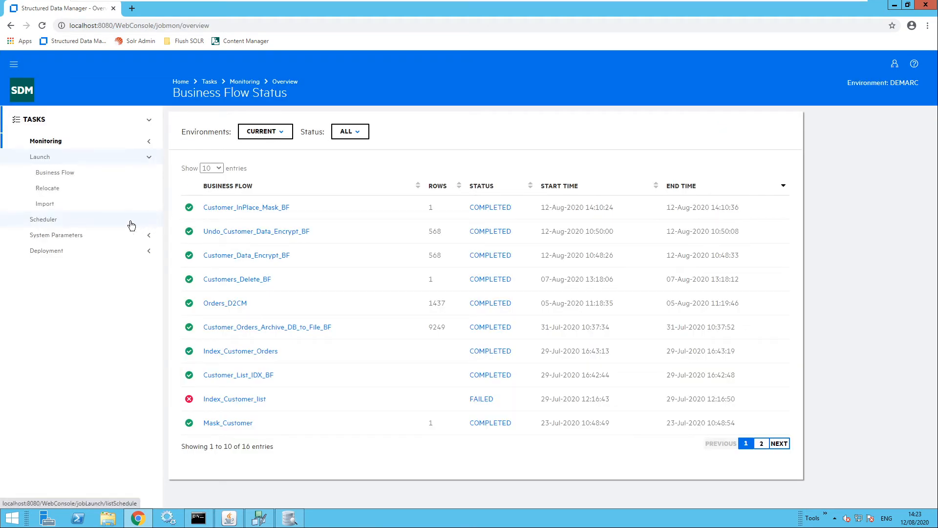
click(64, 174)
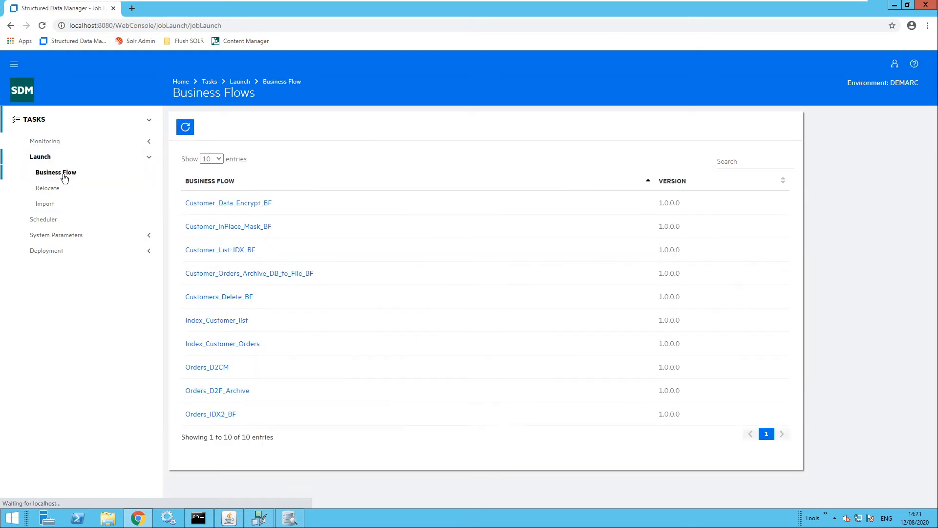
click(223, 228)
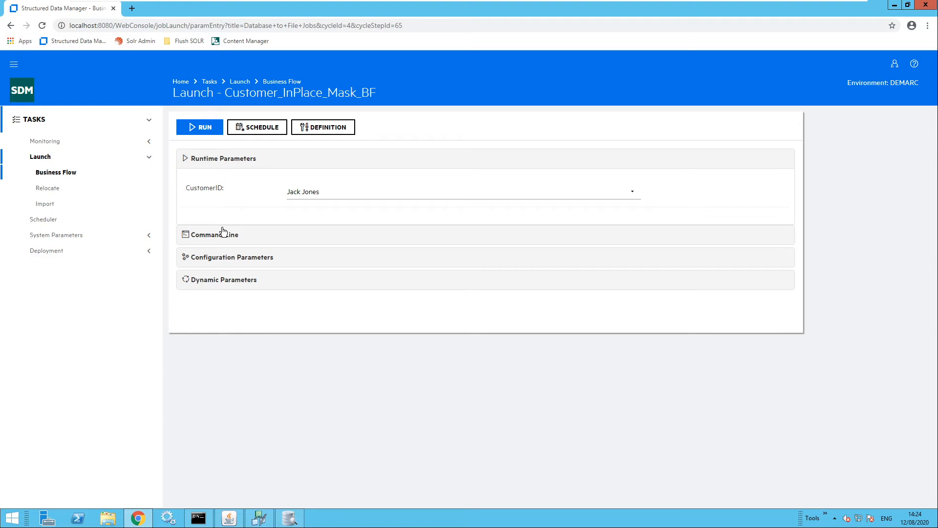
click(330, 193)
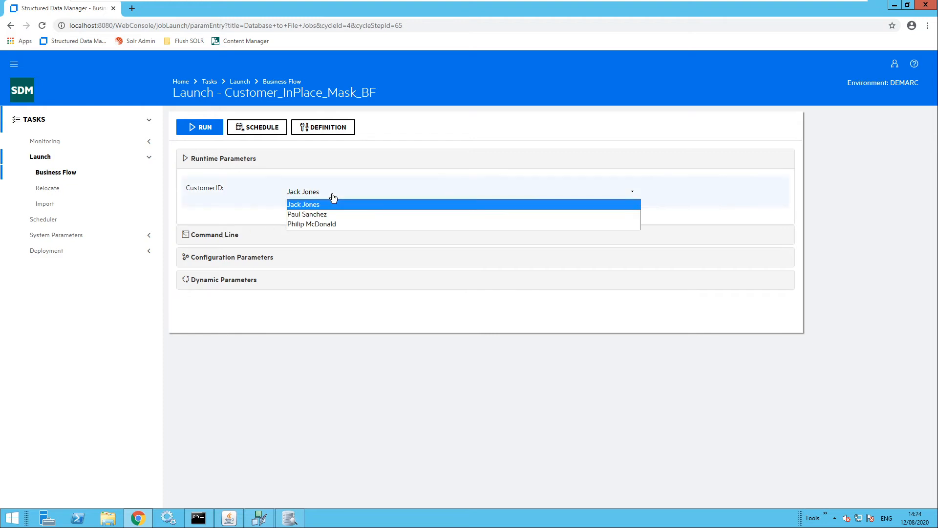
click(323, 225)
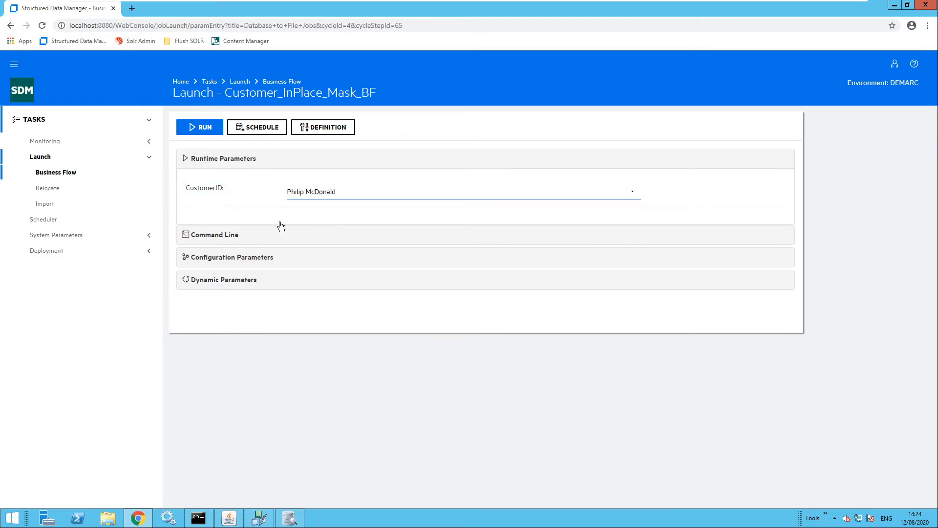
click(206, 130)
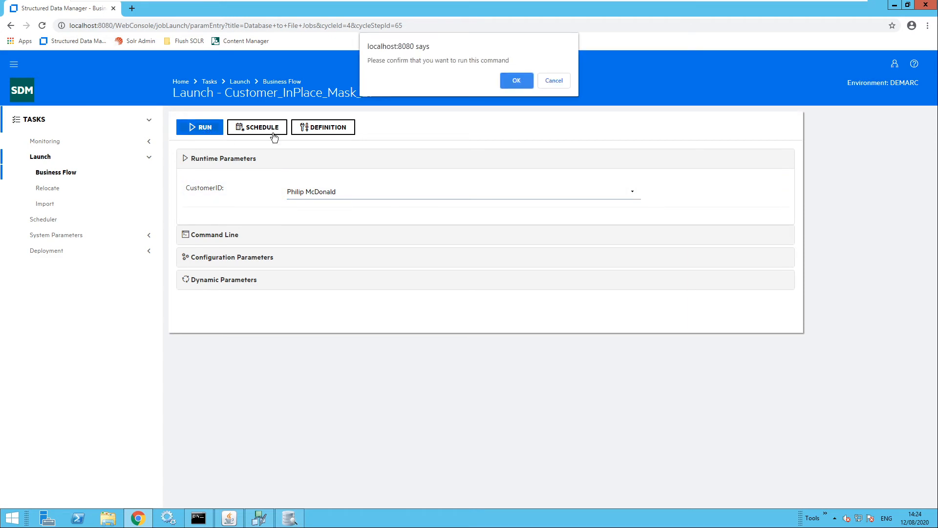
click(512, 84)
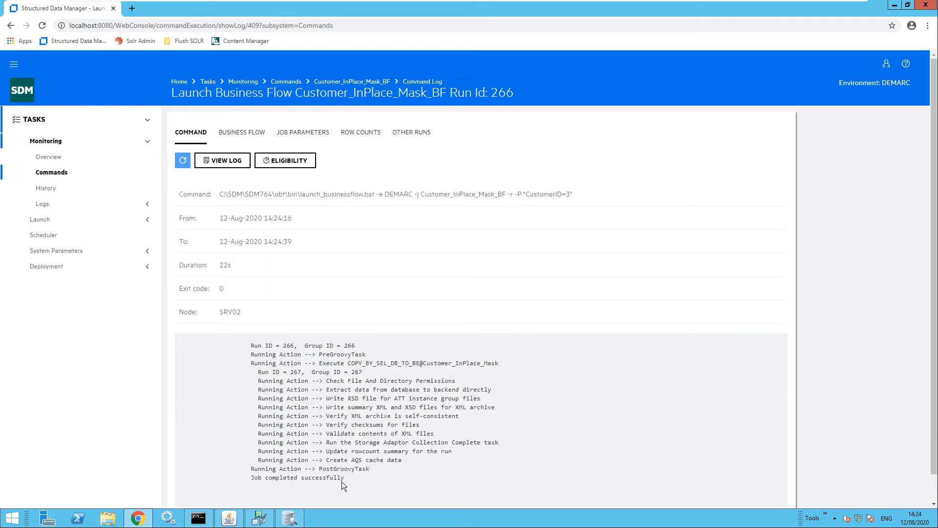
- Query Customer_List again and examine the first and last name in the third customer's row and detail record
click(27, 93)
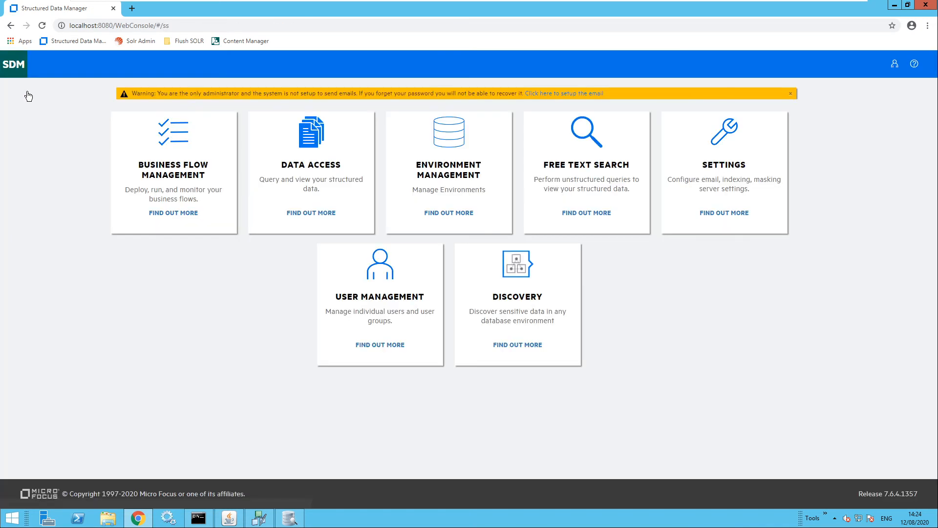
click(311, 141)
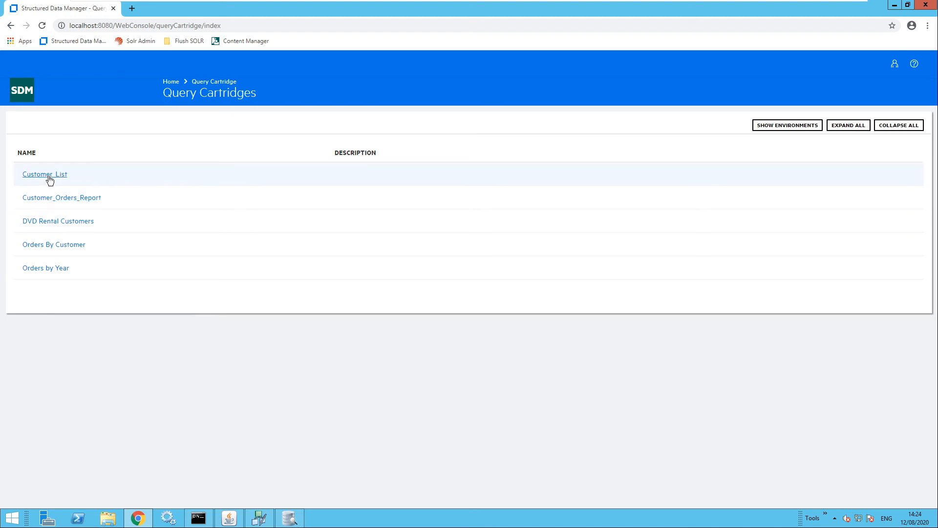
click(49, 177)
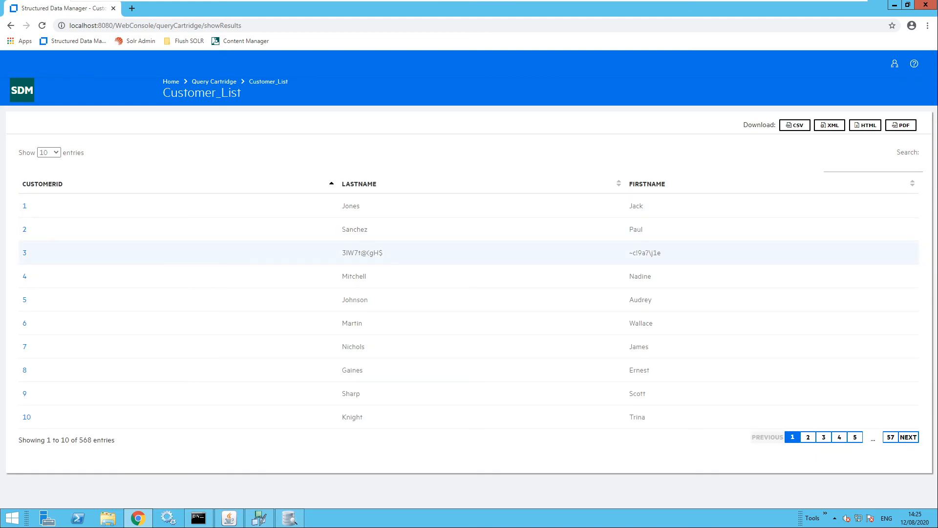
drag(665, 254, 629, 253)
click(25, 254)
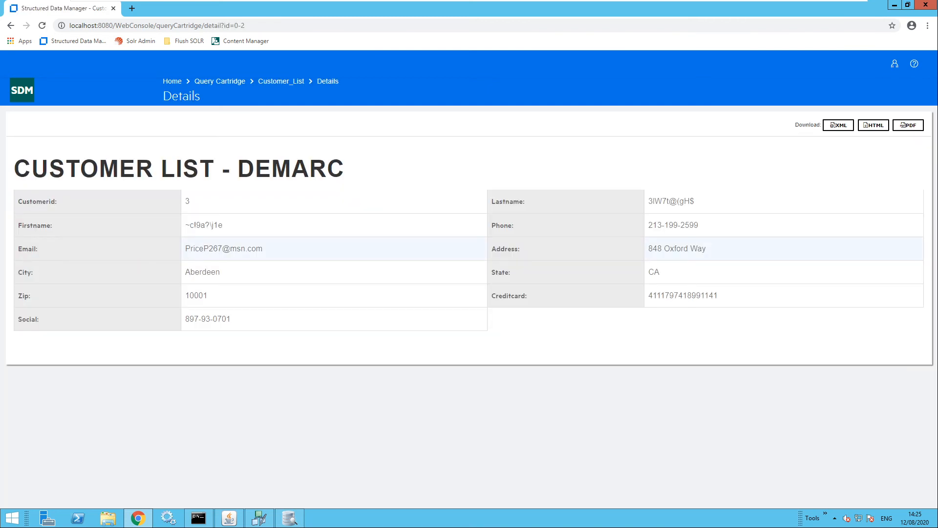
drag(704, 207, 648, 201)
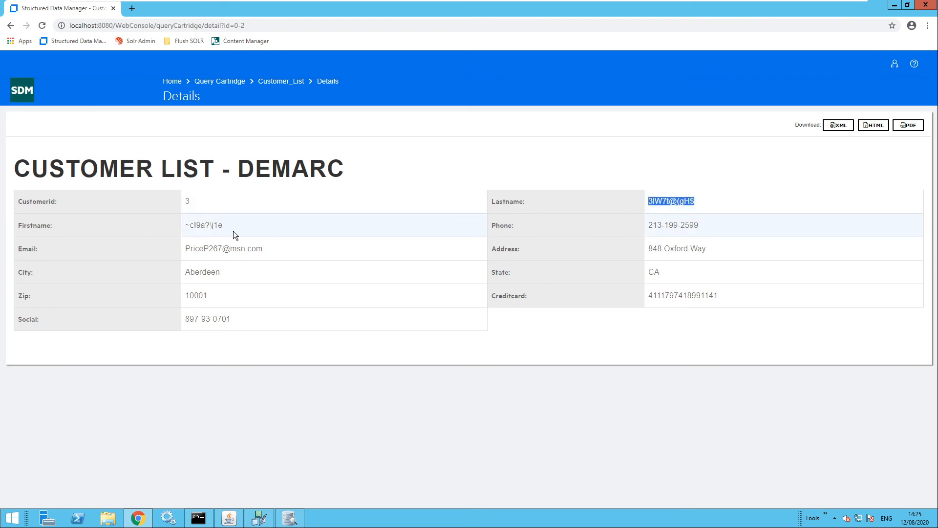
click(218, 231)
drag(187, 230, 186, 230)
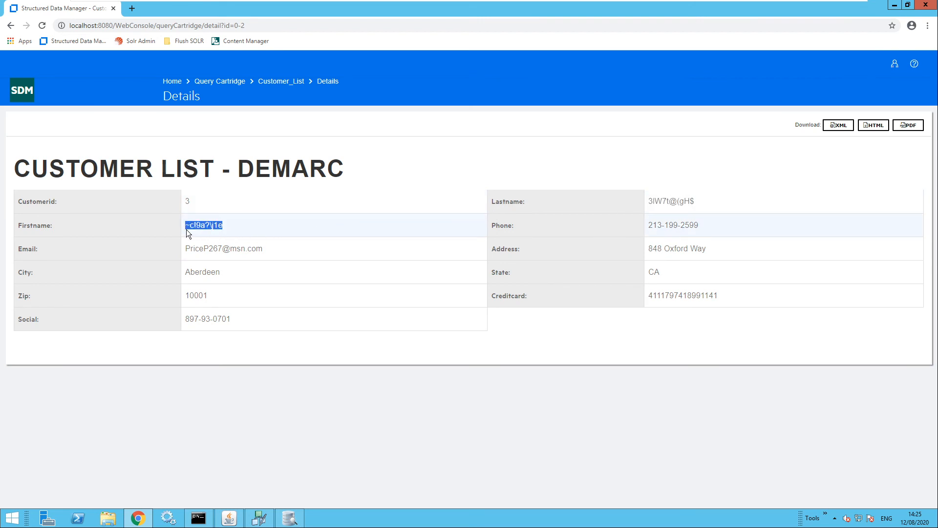
click(239, 224)
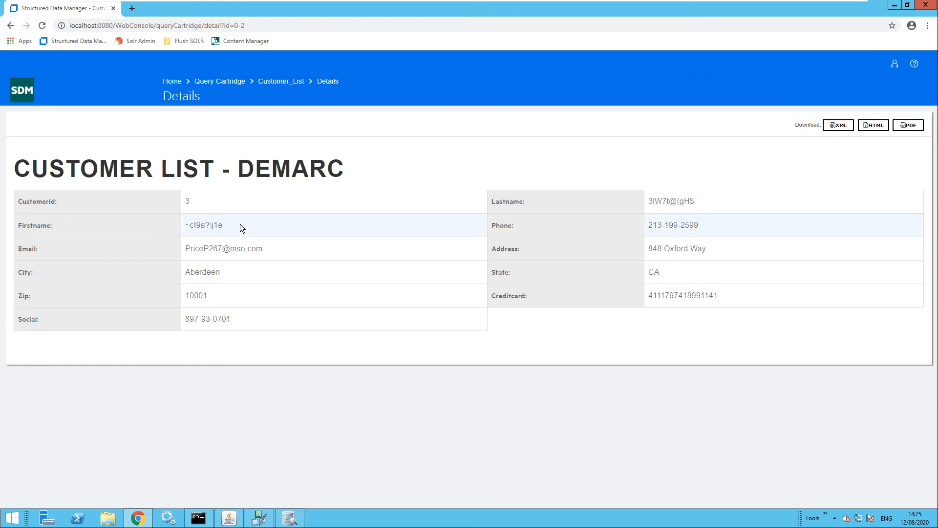